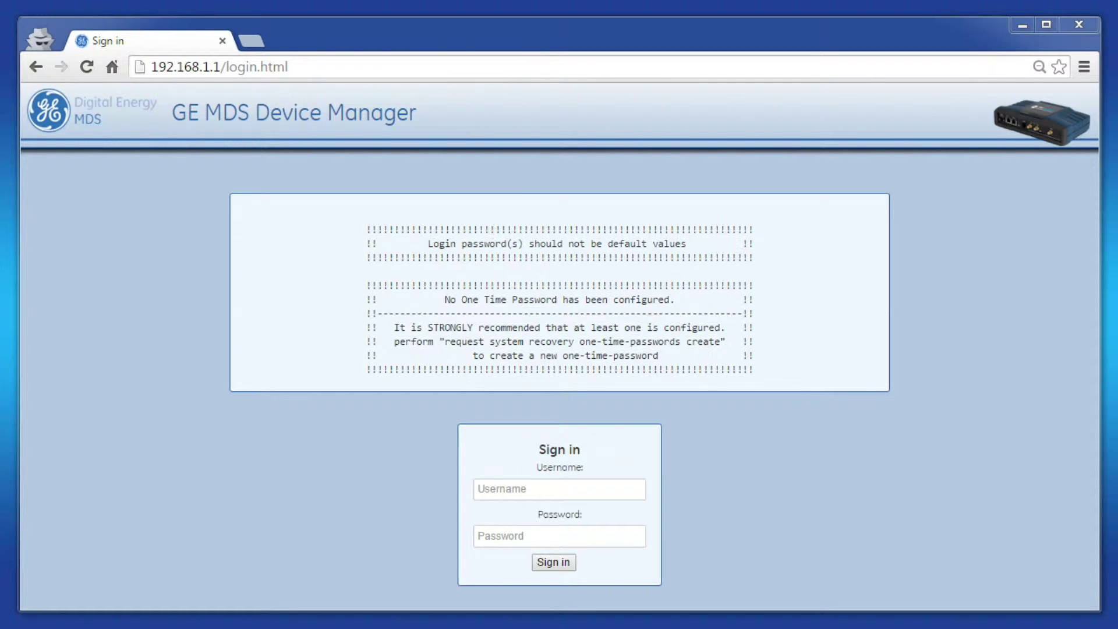
Sign in to GE MDS Device Manager with the administrator username and password
{"action": "left_click", "coordinate": [517, 488]}
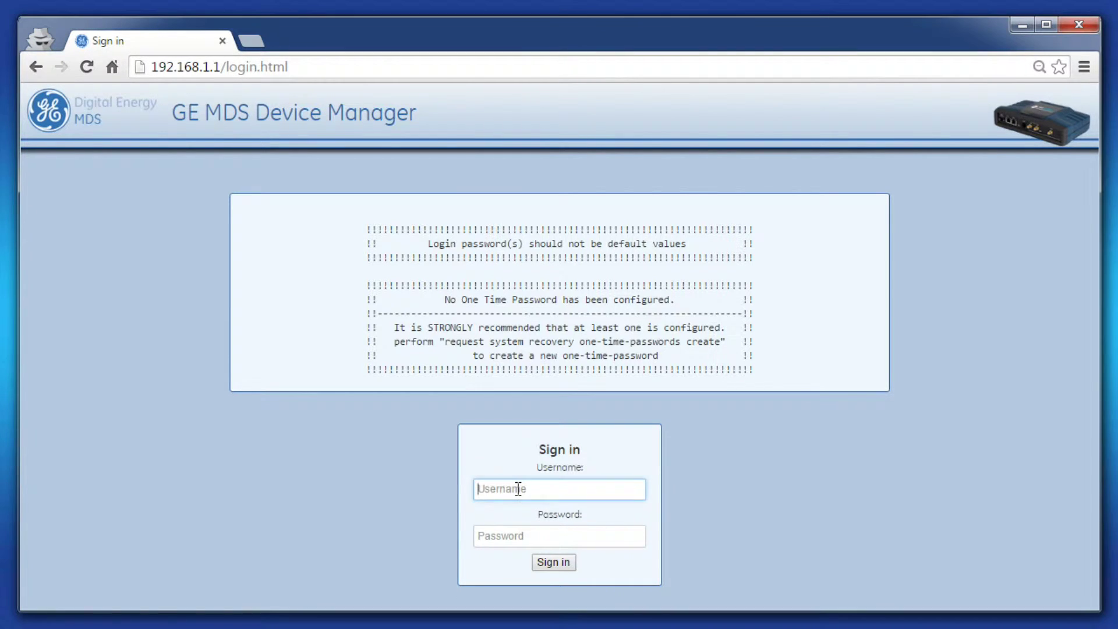
{"action": "type", "text": "admin"}
{"action": "key", "text": "Tab"}
{"action": "type", "text": "admin"}
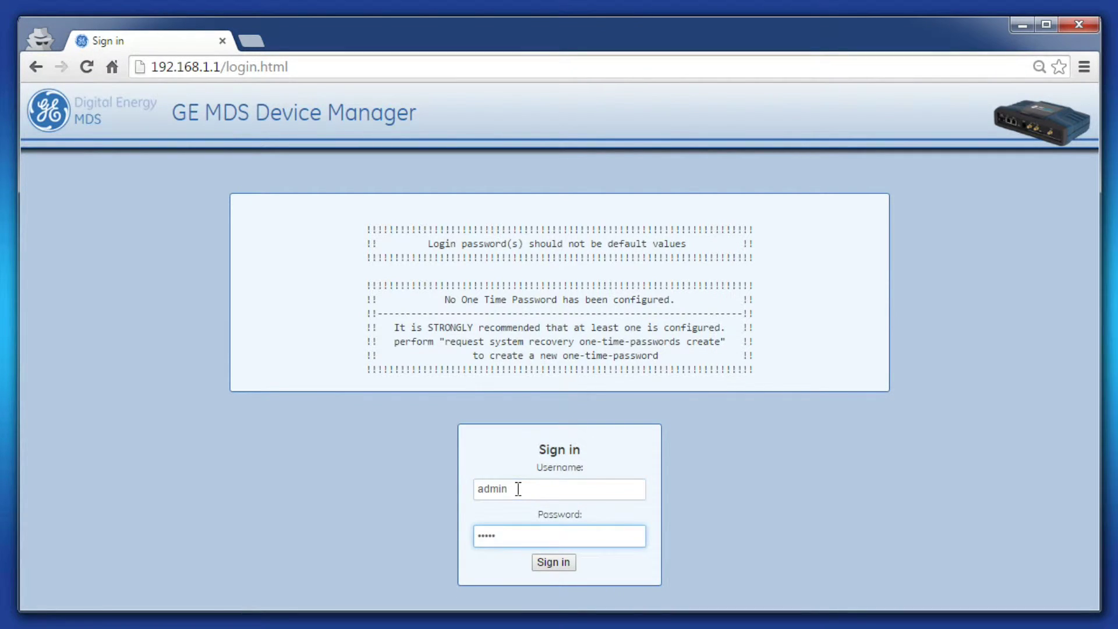
{"action": "key", "text": "Return"}
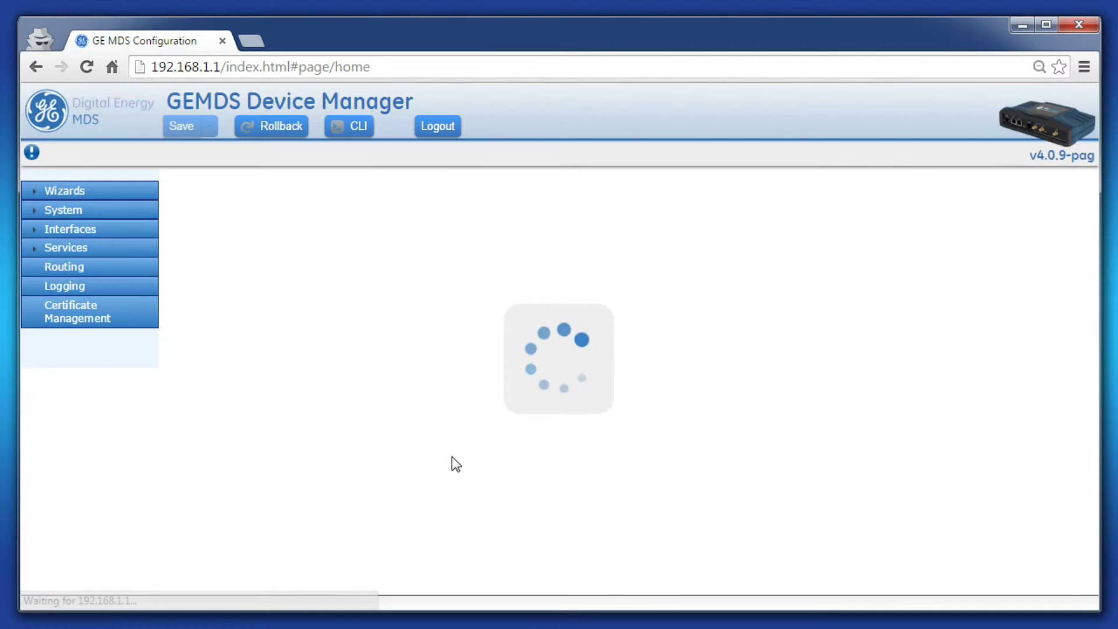
Go to Interfaces > Bridge and show its Basic Config tab
{"action": "left_click", "coordinate": [73, 230]}
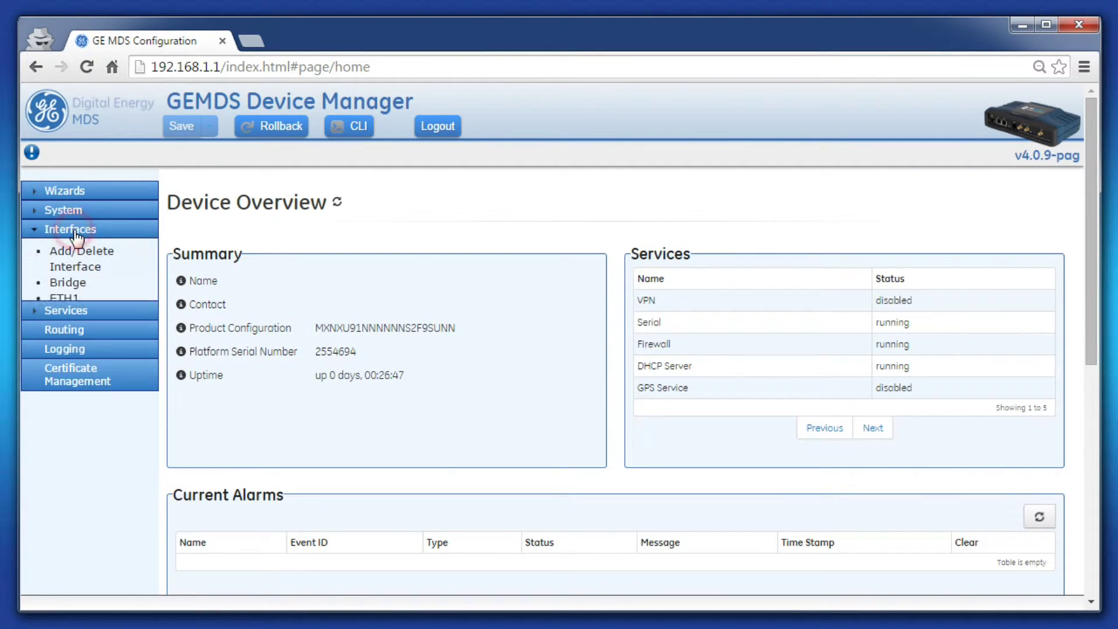
{"action": "left_click", "coordinate": [68, 284]}
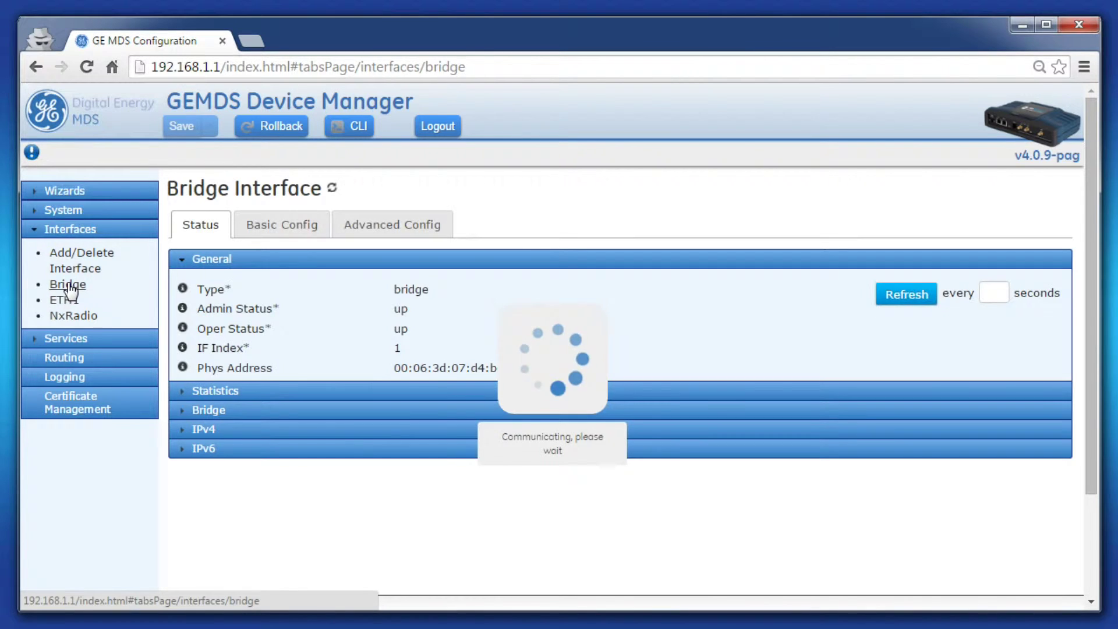
{"action": "left_click", "coordinate": [264, 217]}
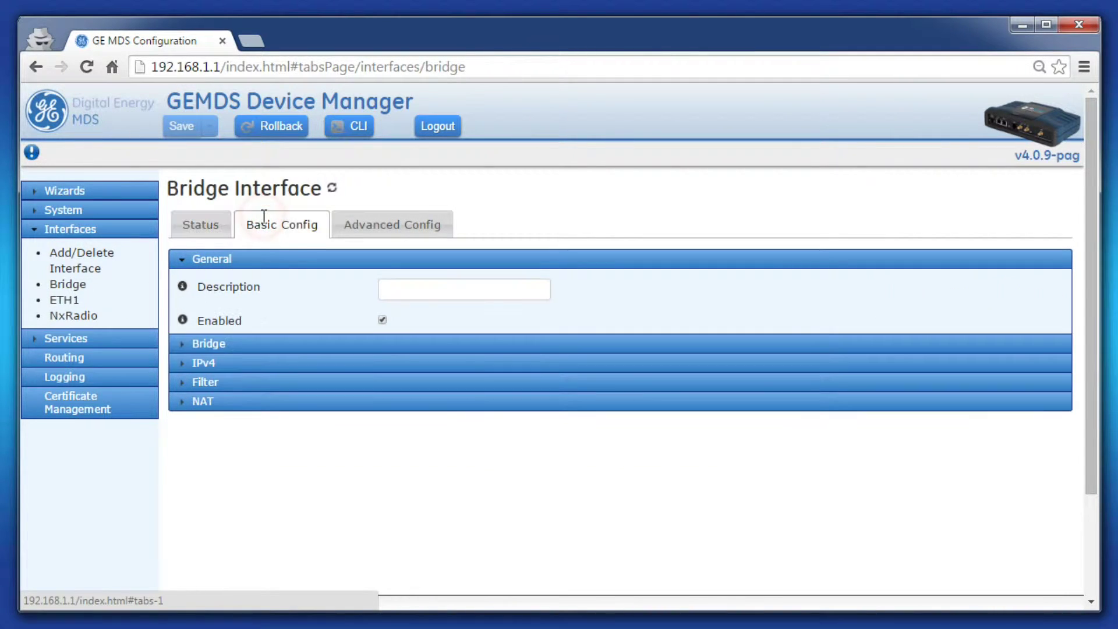
Tick DHCP in the Bridge's IPv4 settings and mark the 192.168.1.1/24 address for removal
{"action": "left_click", "coordinate": [198, 363]}
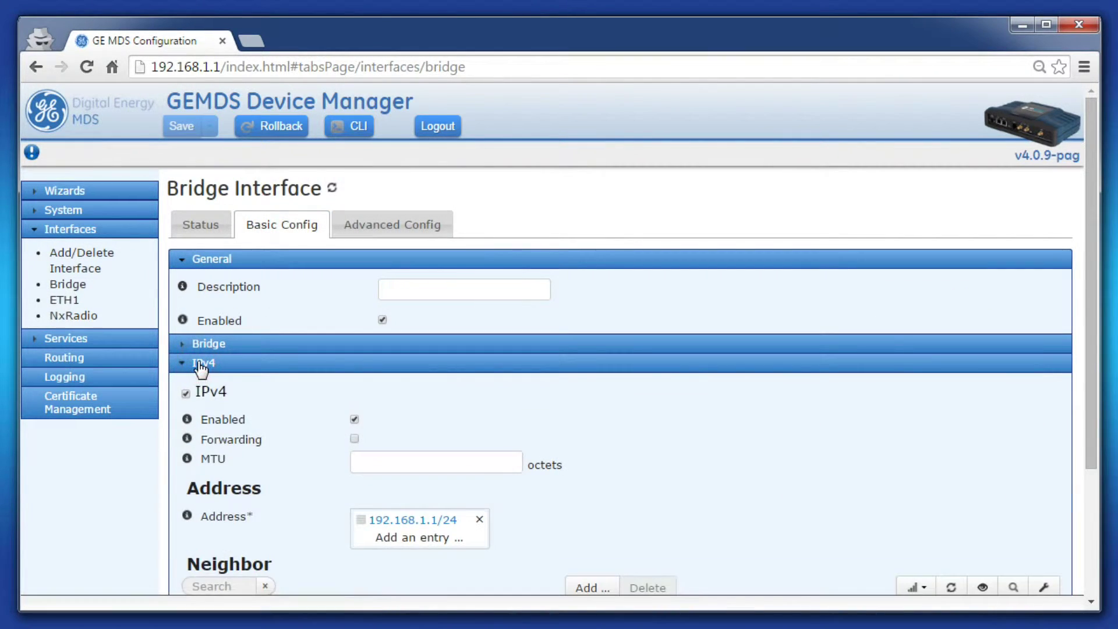
{"action": "scroll", "coordinate": [376, 427], "scroll_direction": "down", "scroll_amount": 3}
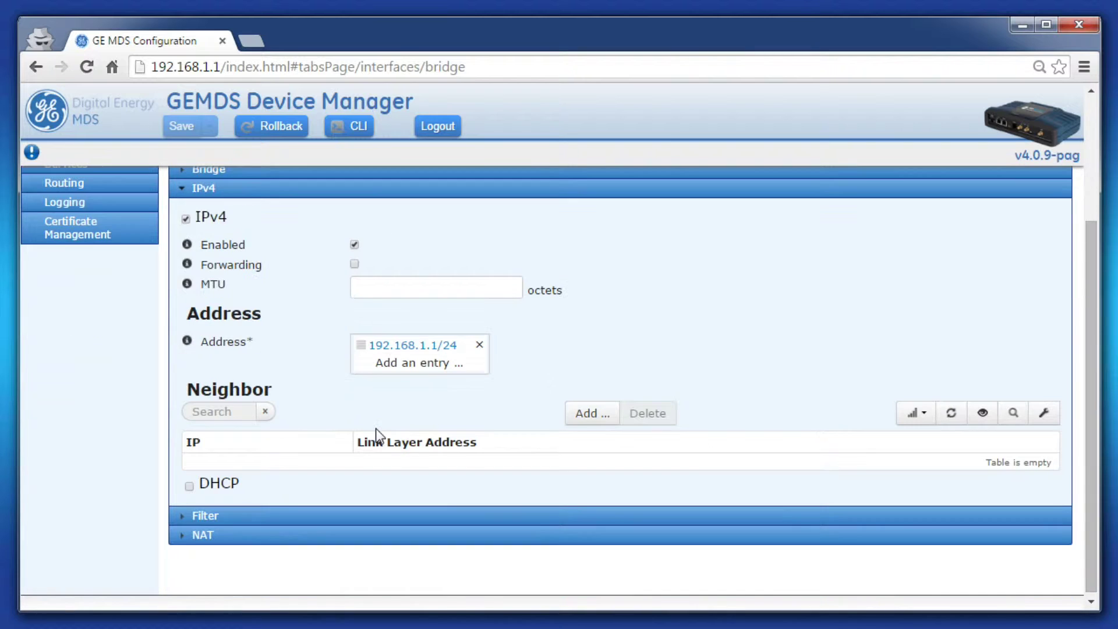
{"action": "left_click", "coordinate": [189, 487]}
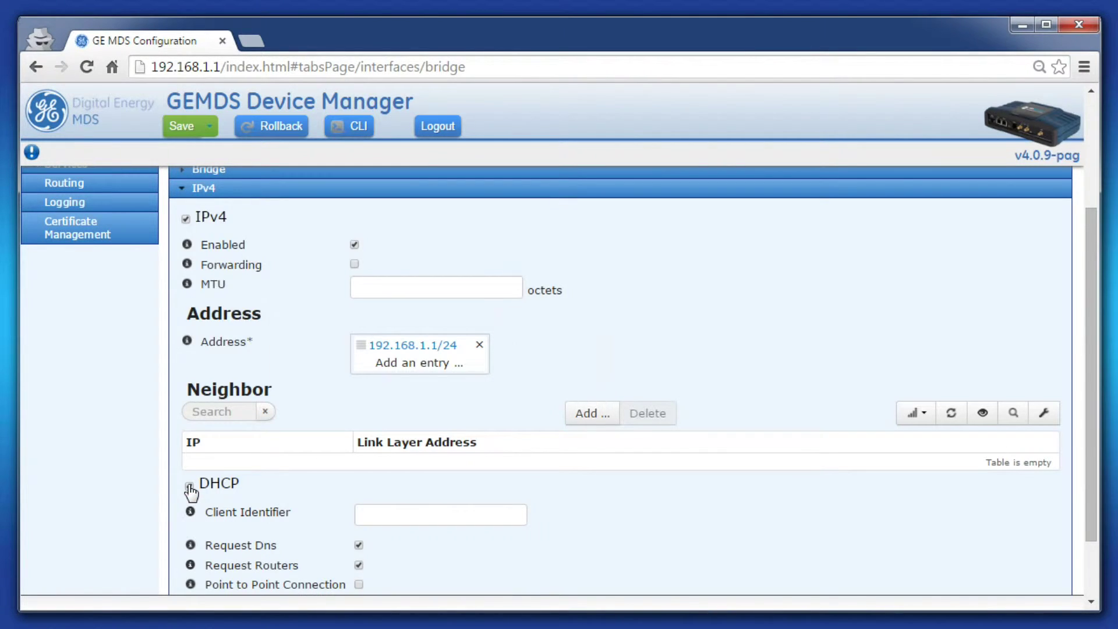
{"action": "scroll", "coordinate": [262, 490], "scroll_direction": "down", "scroll_amount": 2}
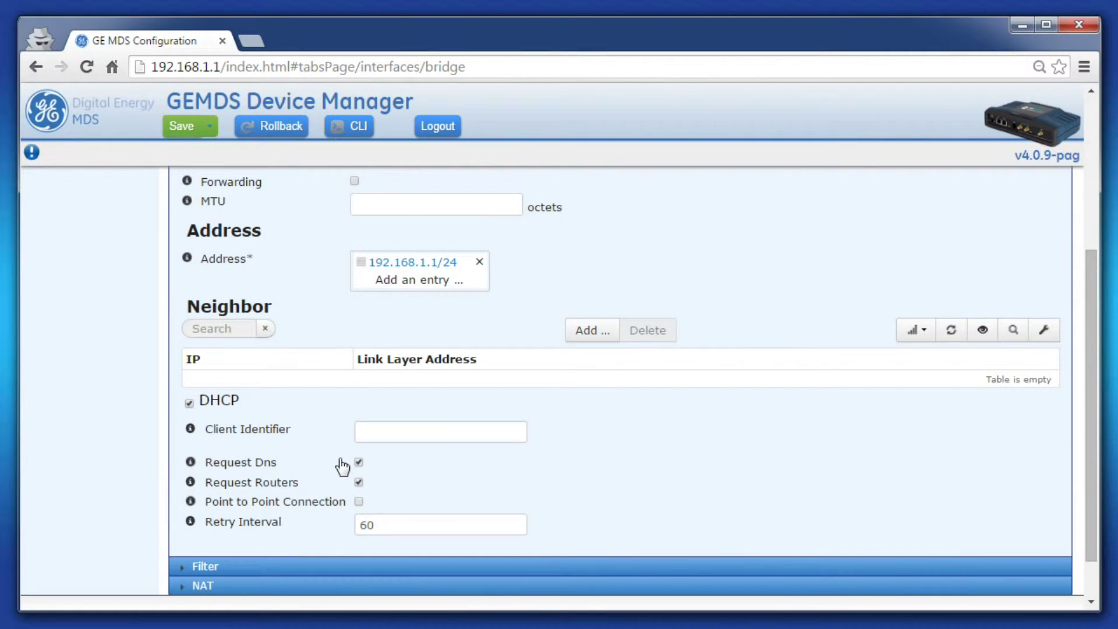
{"action": "left_click", "coordinate": [480, 266]}
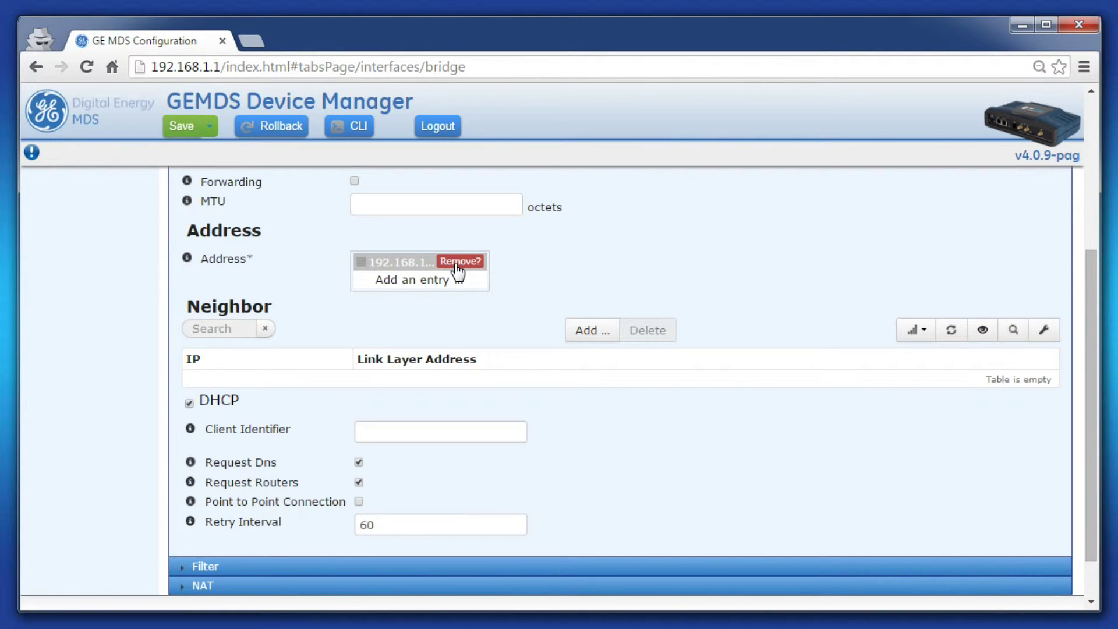
Confirm removal of the 192.168.1.1/24 address with the red Remove? button
{"action": "left_click", "coordinate": [458, 263]}
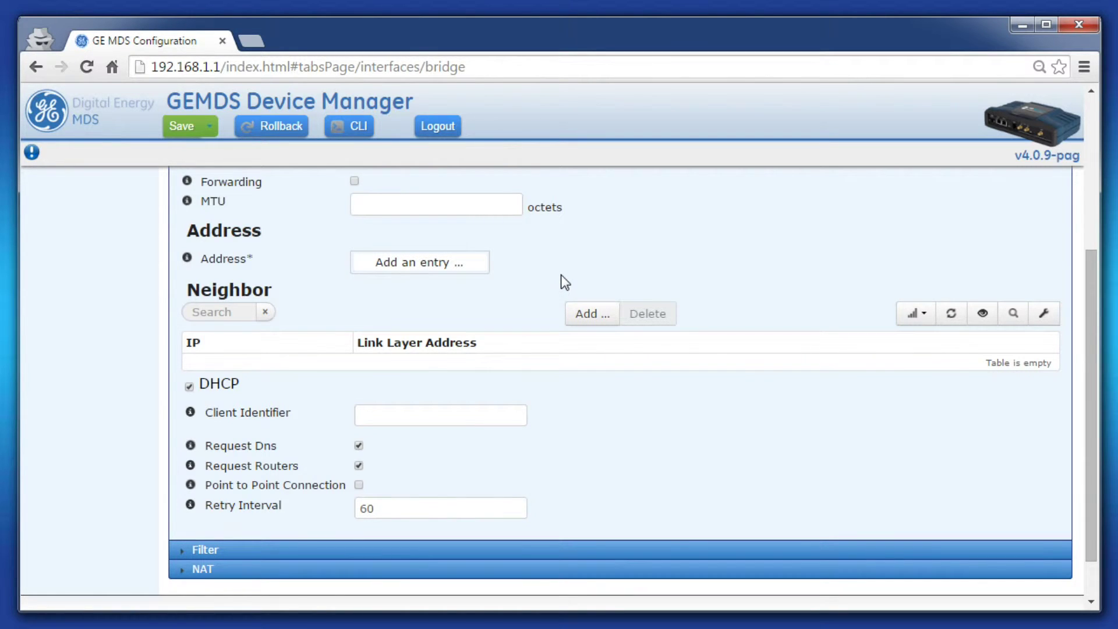
Save and confirm the bridge changes, continuing past the warning that the DHCP server will be disabled
{"action": "left_click", "coordinate": [185, 134]}
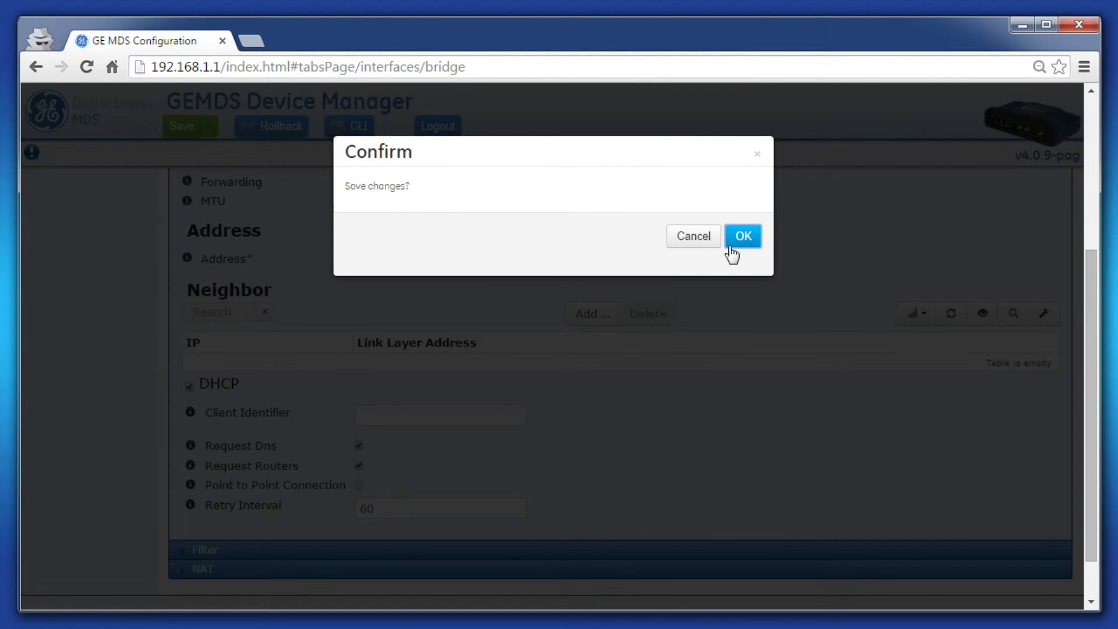
{"action": "left_click", "coordinate": [742, 237]}
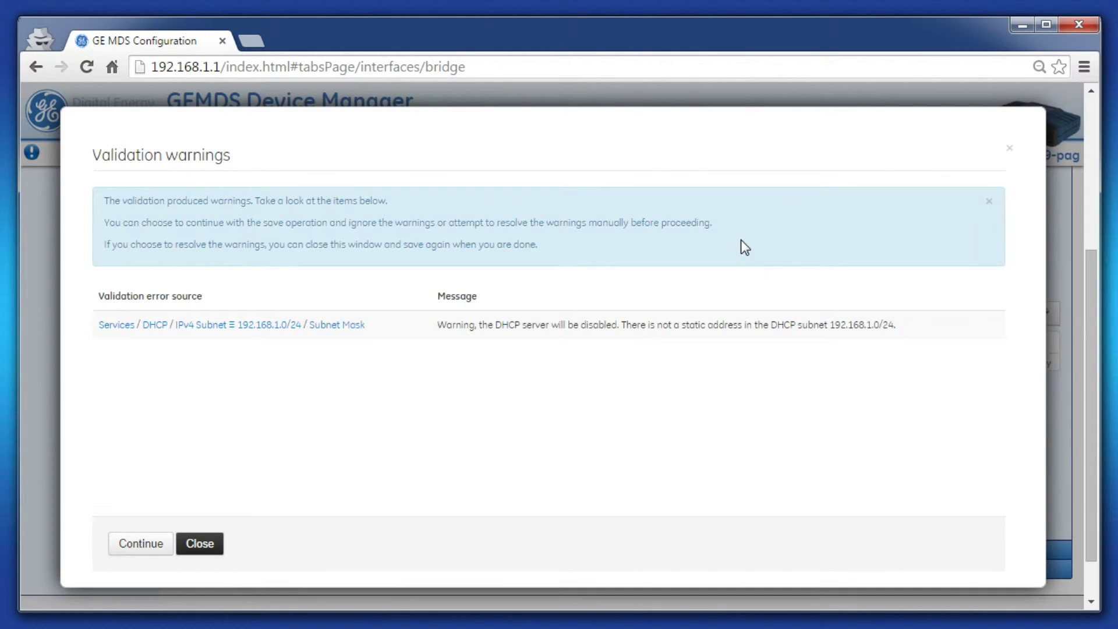
{"action": "left_click_drag", "start_coordinate": [439, 325], "coordinate": [895, 325]}
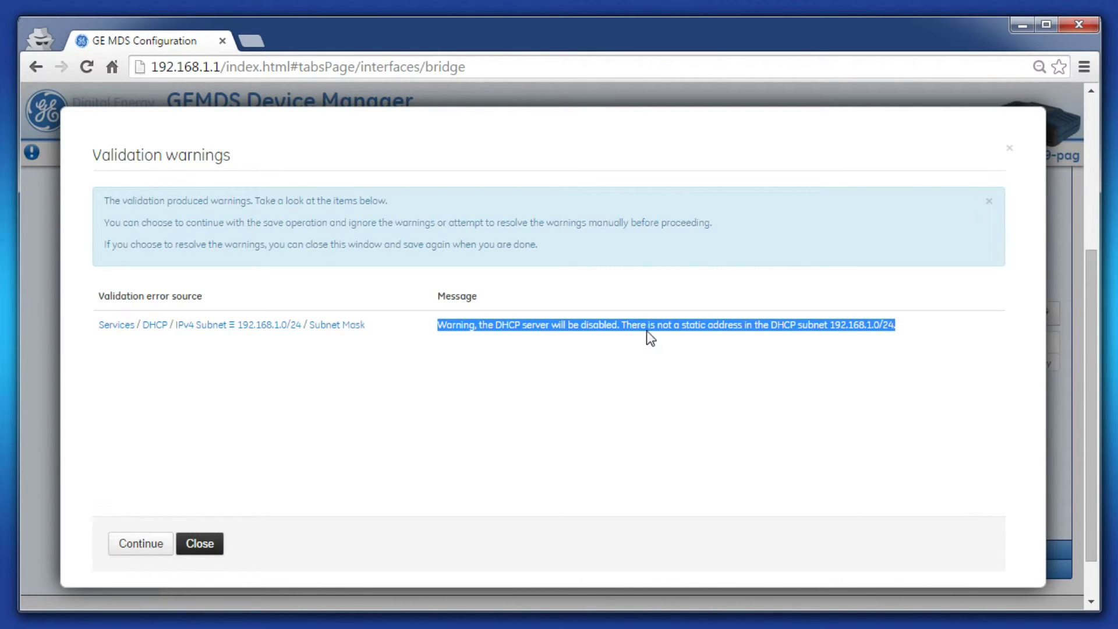
{"action": "left_click", "coordinate": [834, 339]}
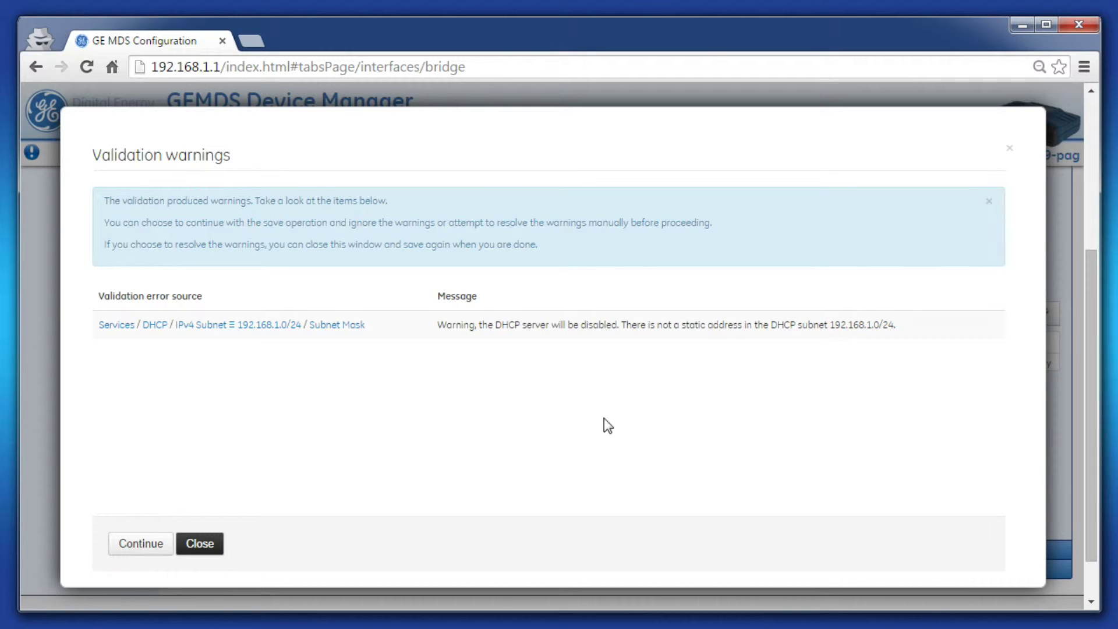
{"action": "left_click", "coordinate": [138, 544]}
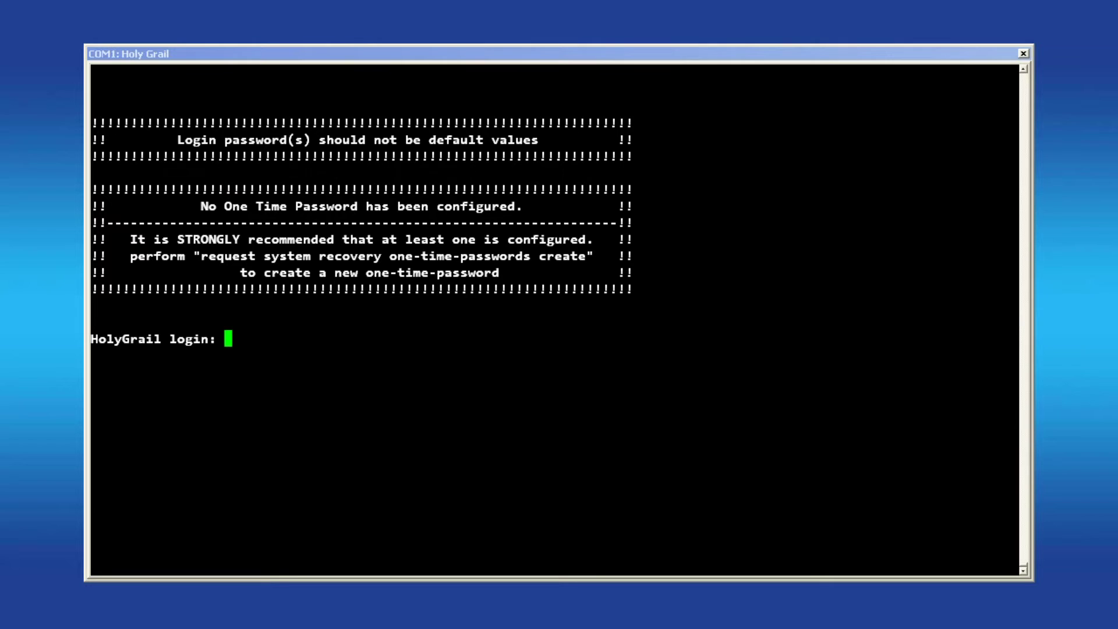
Log in at the COM1 console, enter configure mode, and run 'show interfaces interface ipv4'
{"action": "type", "text": "admin"}
{"action": "key", "text": "Return"}
{"action": "key", "text": "Return"}
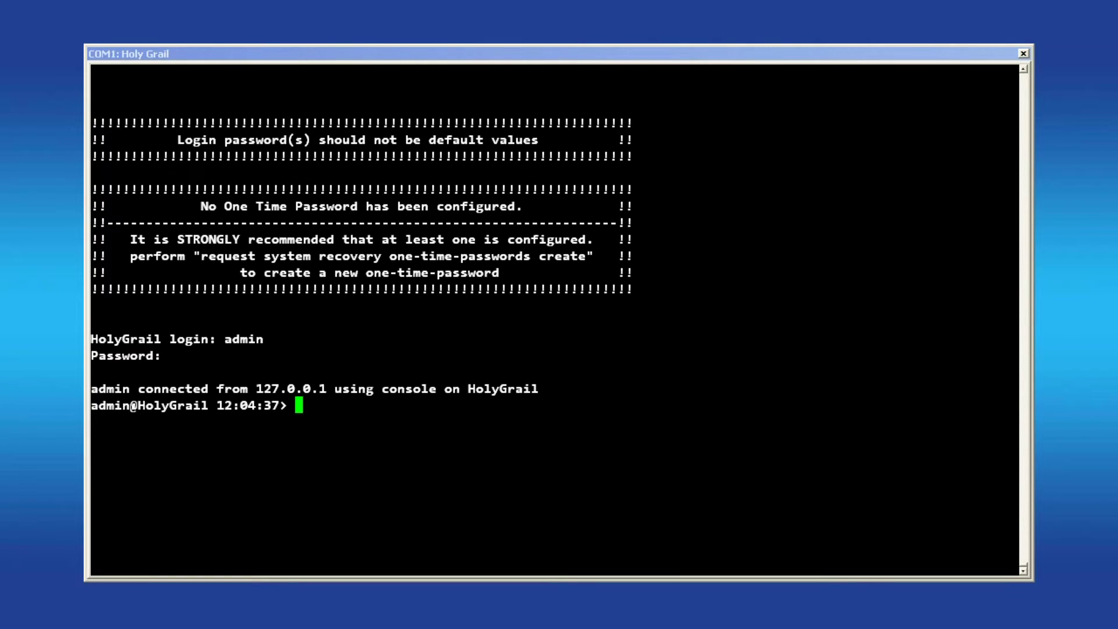
{"action": "type", "text": "configure"}
{"action": "key", "text": "Return"}
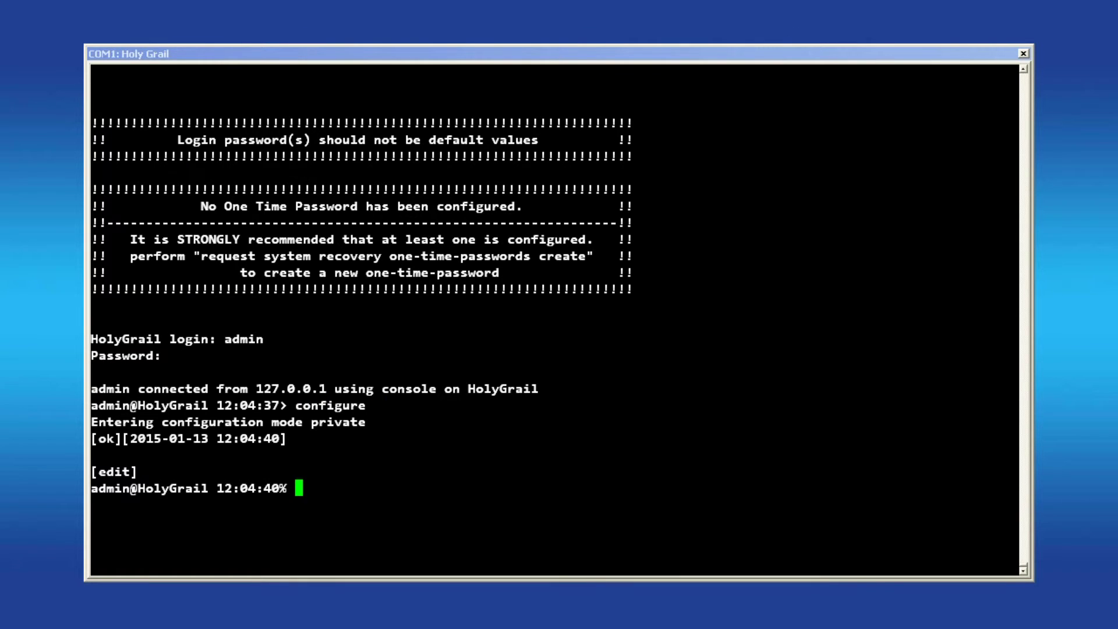
{"action": "type", "text": "show interfaces interface ipv4"}
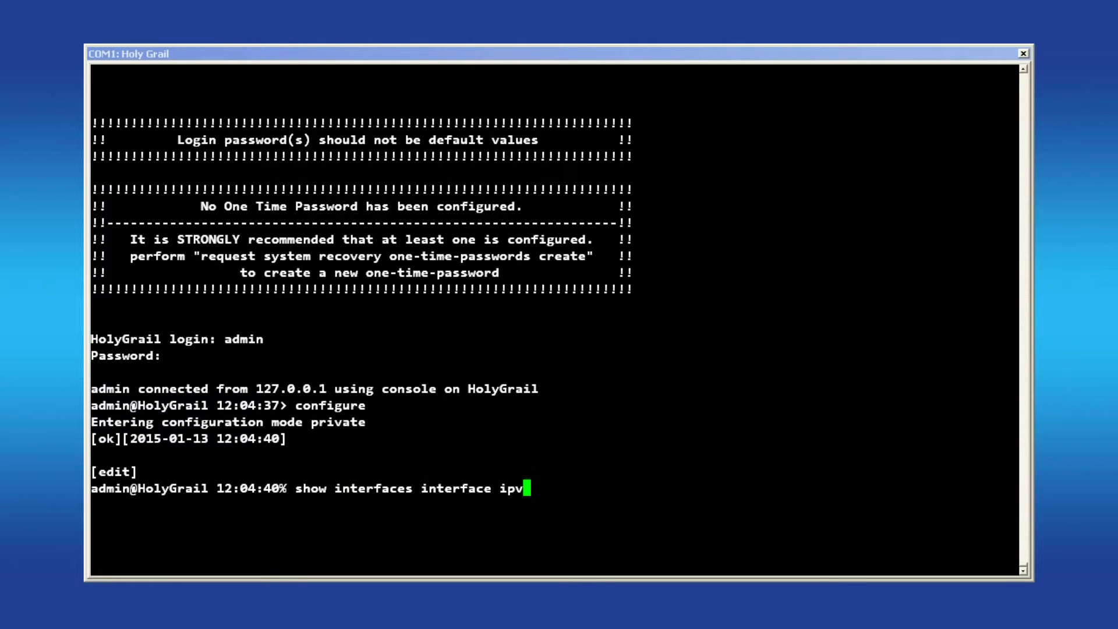
{"action": "key", "text": "Return"}
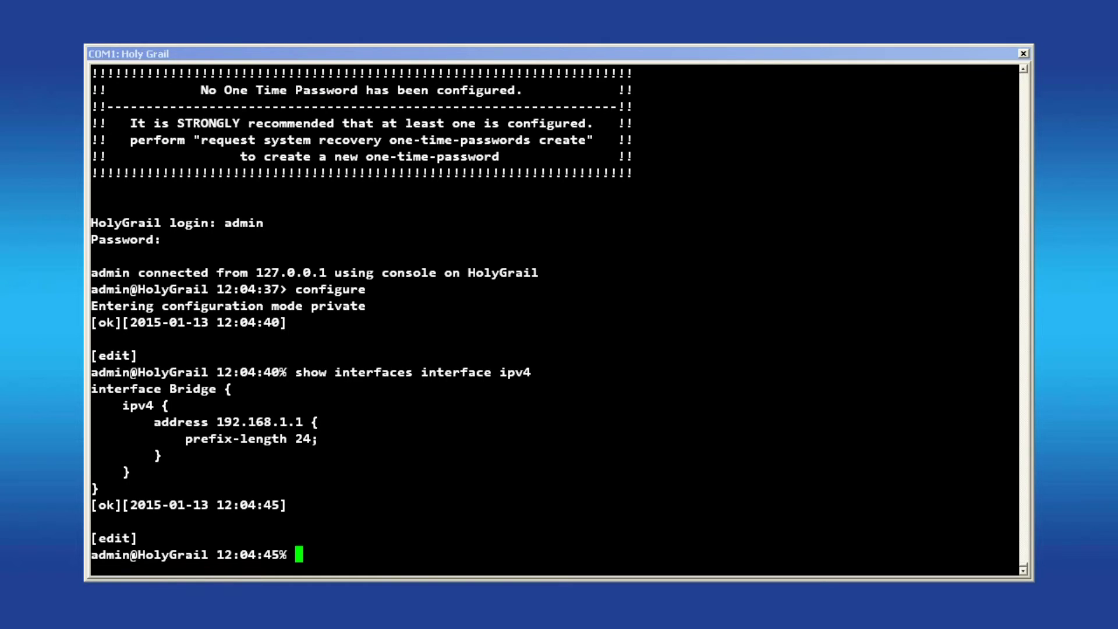
Run 'set interfaces interface Bridge ipv4 dhcp' and re-run the IPv4 listing to verify dhcp appears
{"action": "type", "text": "set interfaces interface Bridge ipv4 dhcp"}
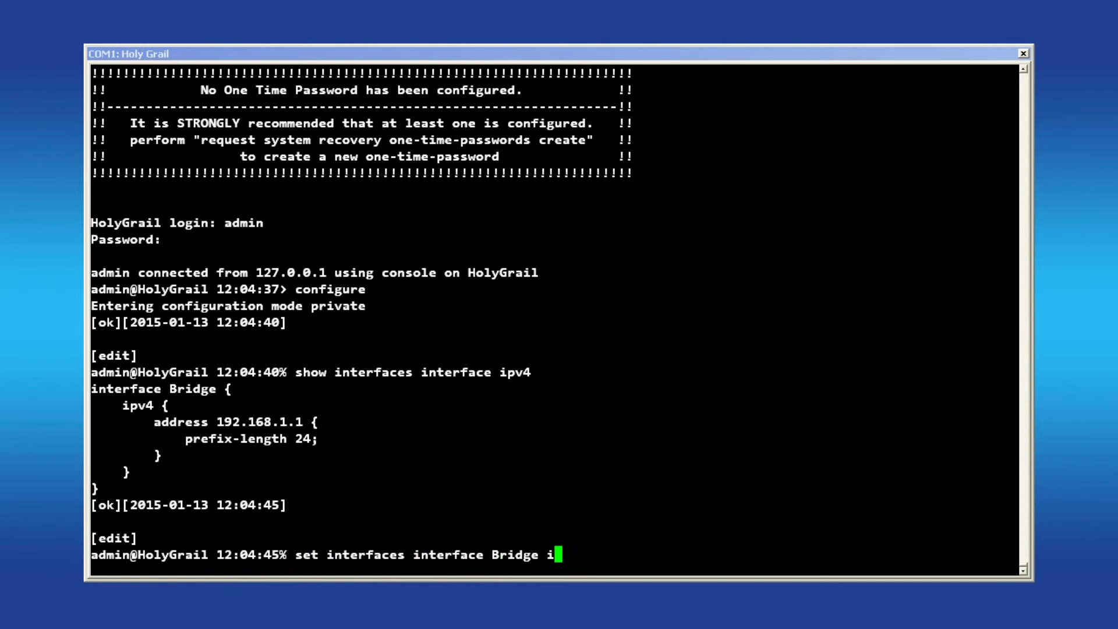
{"action": "key", "text": "Return"}
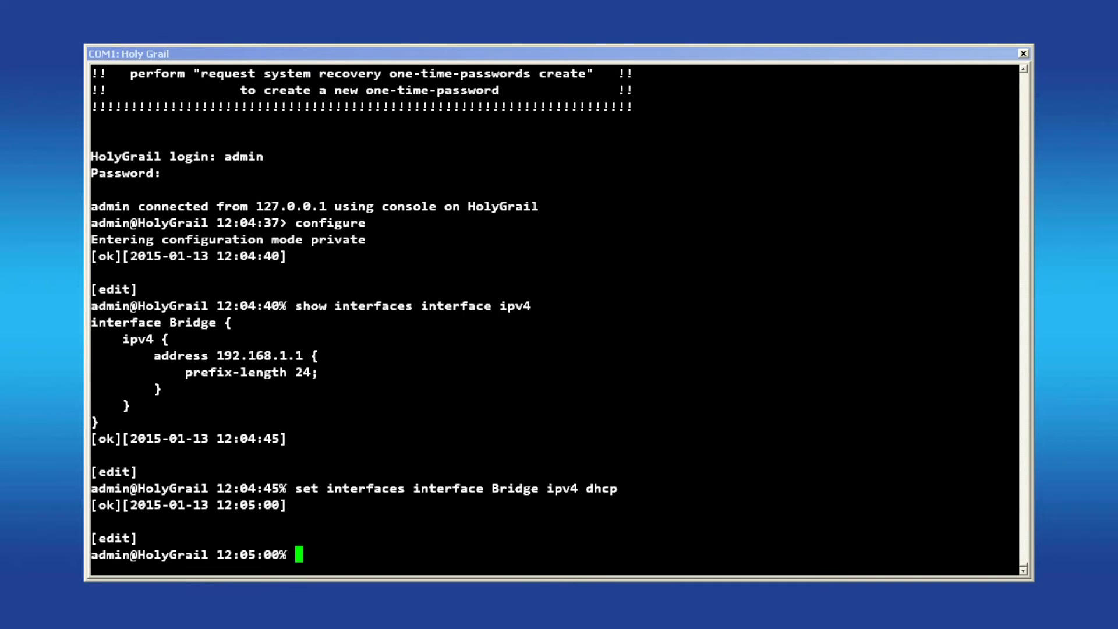
{"action": "key", "text": "Up"}
{"action": "key", "text": "Return"}
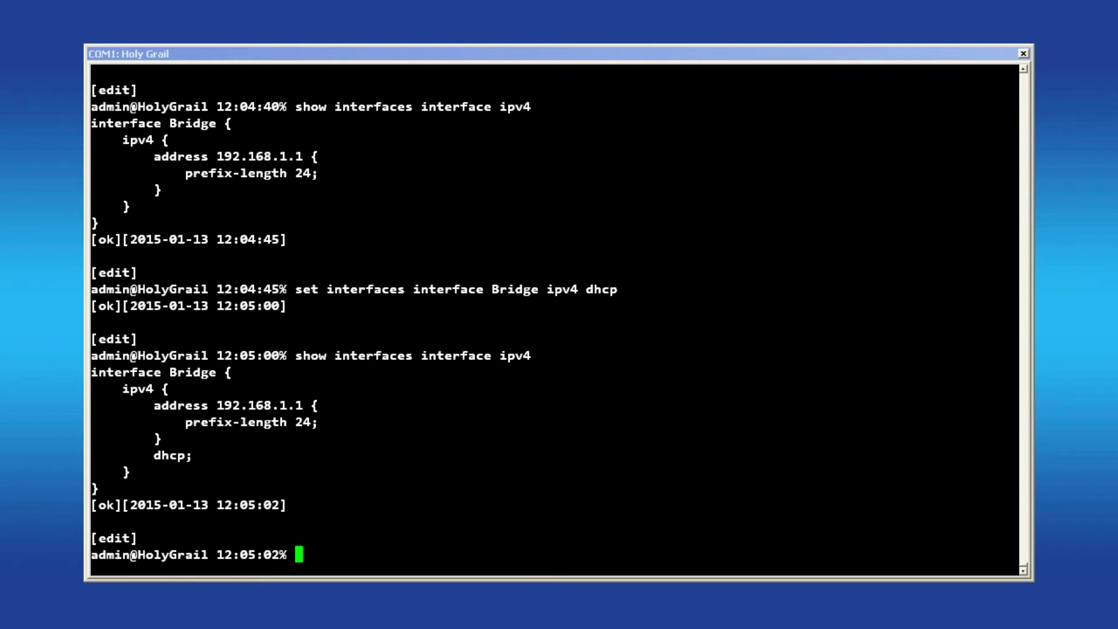
Delete the Bridge's 192.168.1.1 address and list the IPv4 settings to verify only dhcp remains
{"action": "type", "text": "delete interfaces in"}
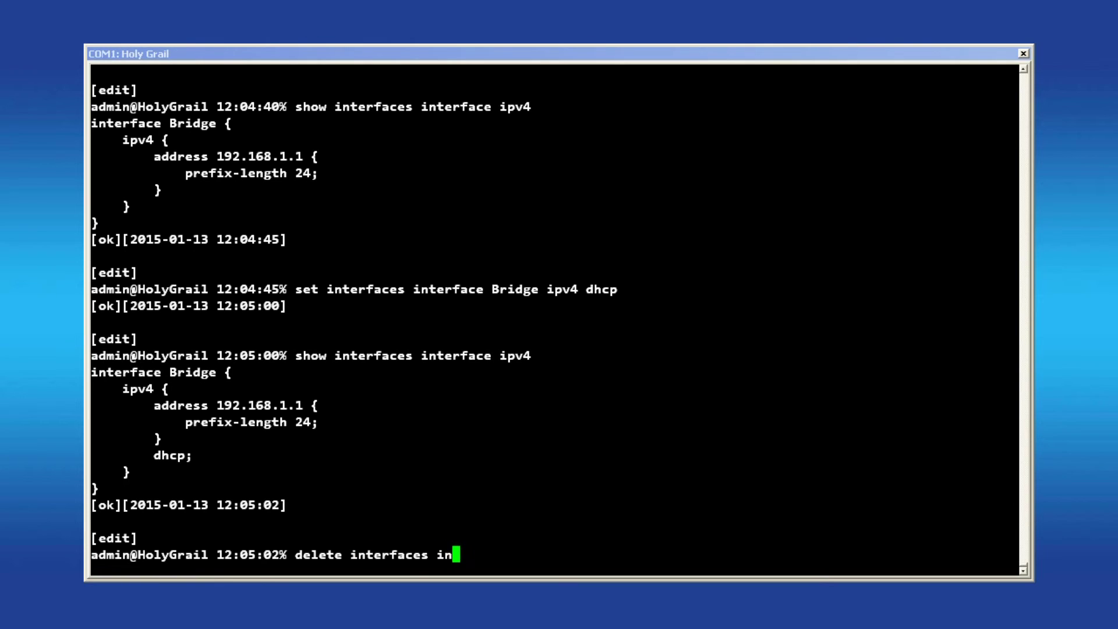
{"action": "type", "text": "terface Bridge ipv4"}
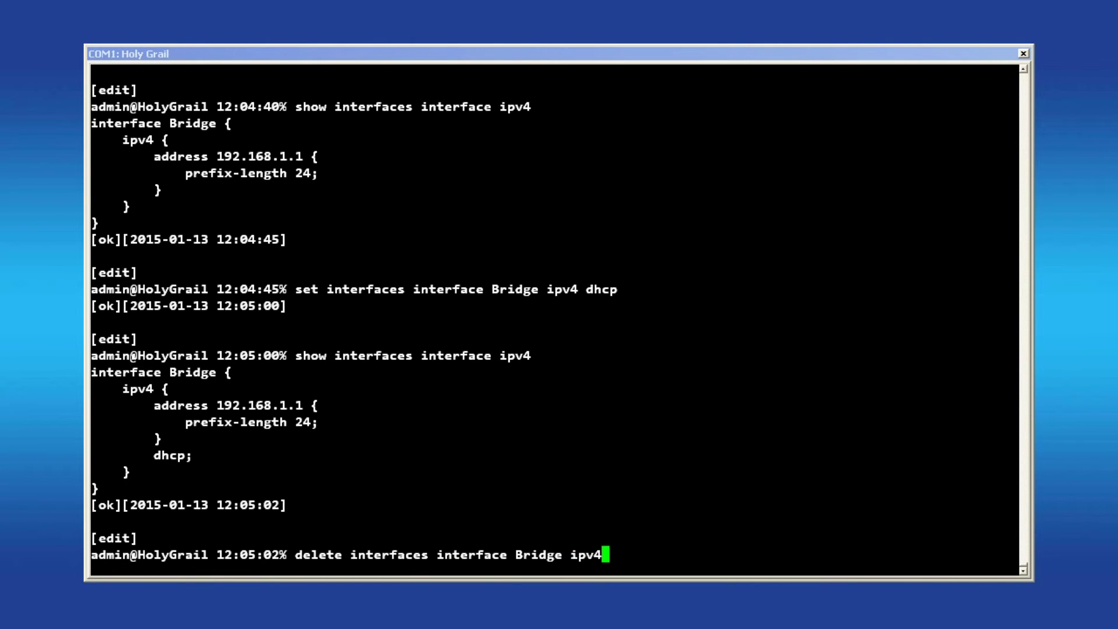
{"action": "type", "text": " address 192.168.1.1"}
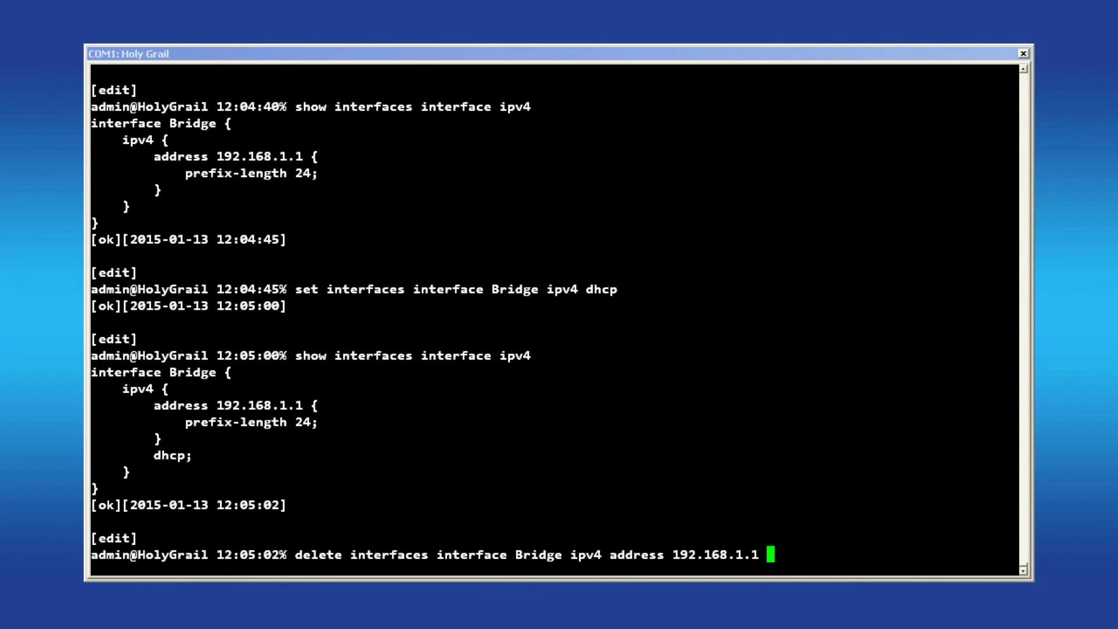
{"action": "key", "text": "Return"}
{"action": "type", "text": "show interfaces interface "}
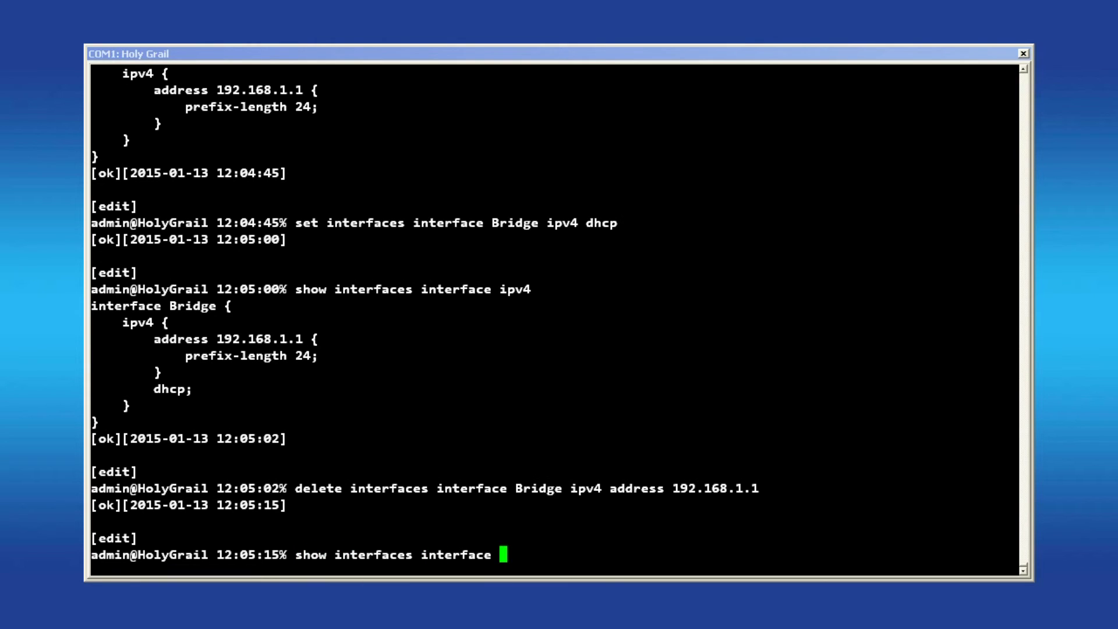
{"action": "type", "text": "ipv4"}
{"action": "key", "text": "Return"}
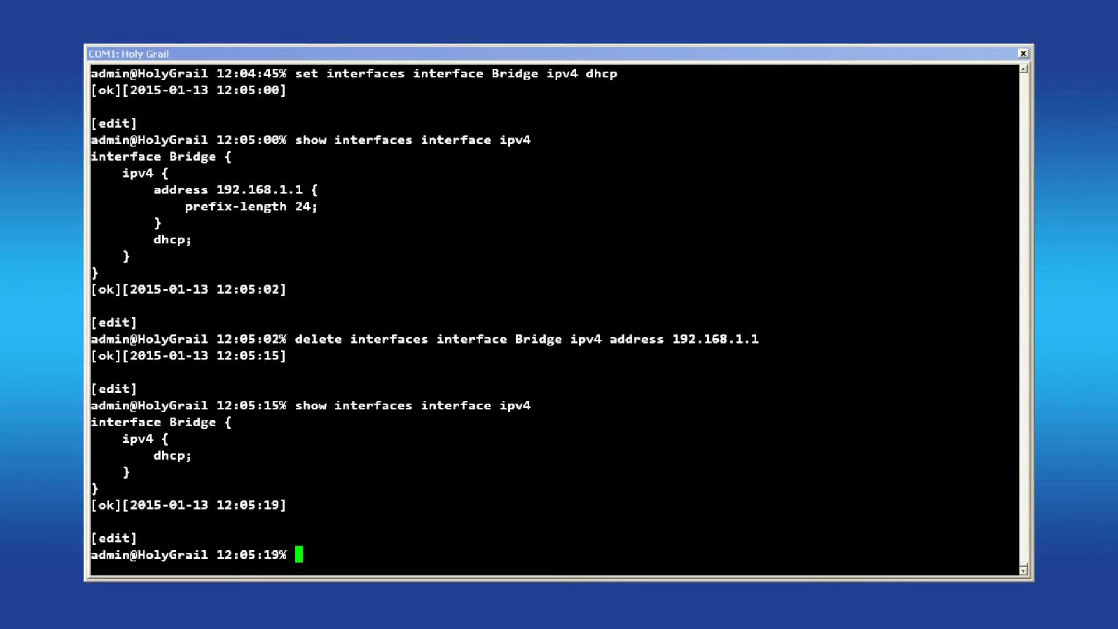
Commit the configuration, answering yes to the DHCP-server warning
{"action": "type", "text": "commit"}
{"action": "key", "text": "Return"}
{"action": "type", "text": "yes,no] yes"}
{"action": "key", "text": "Return"}
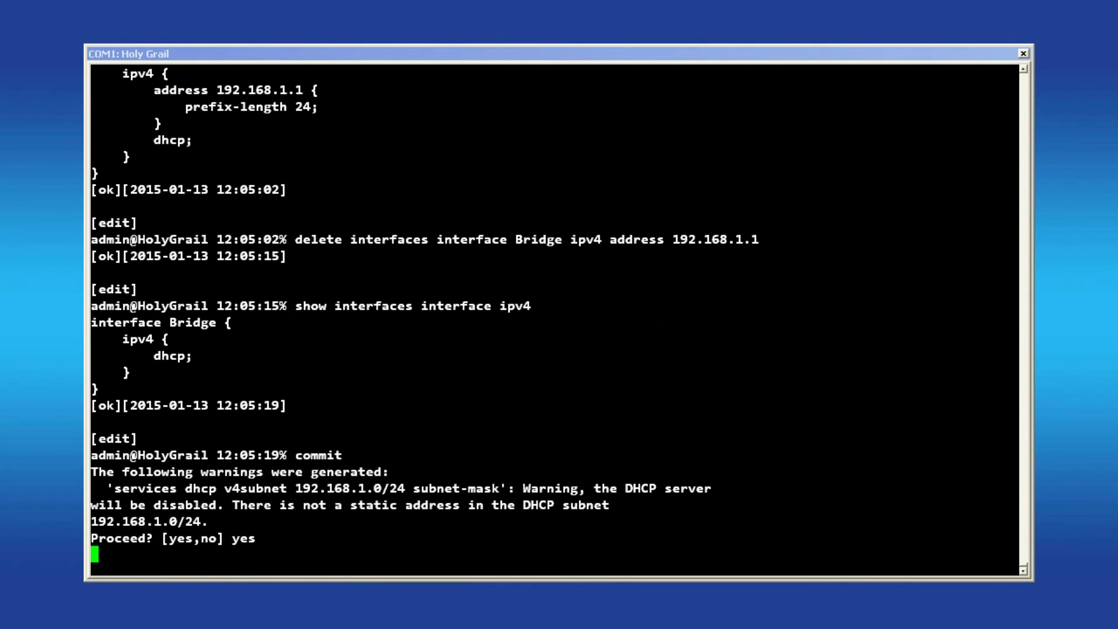